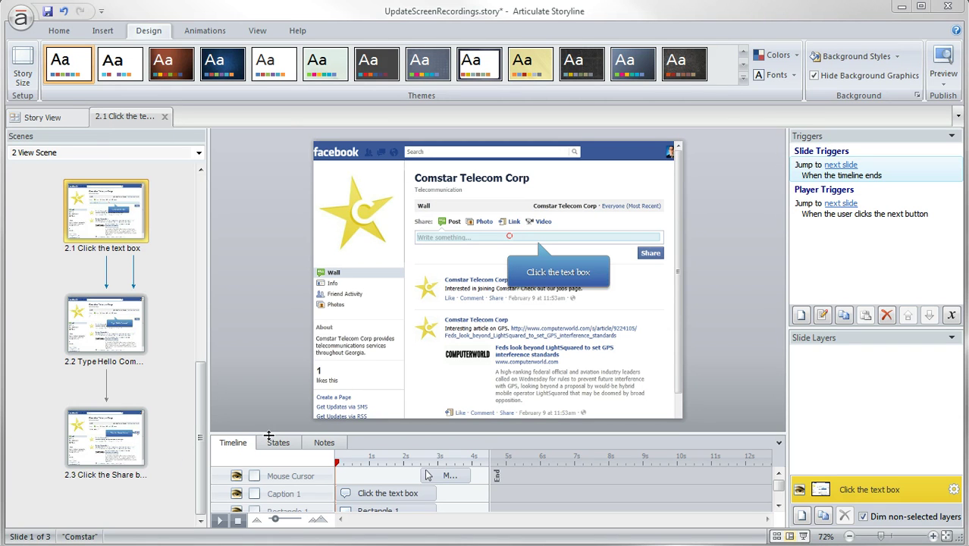
- Select the callout and preview the Apex and an orange colour scheme on it
left_click(601, 276)
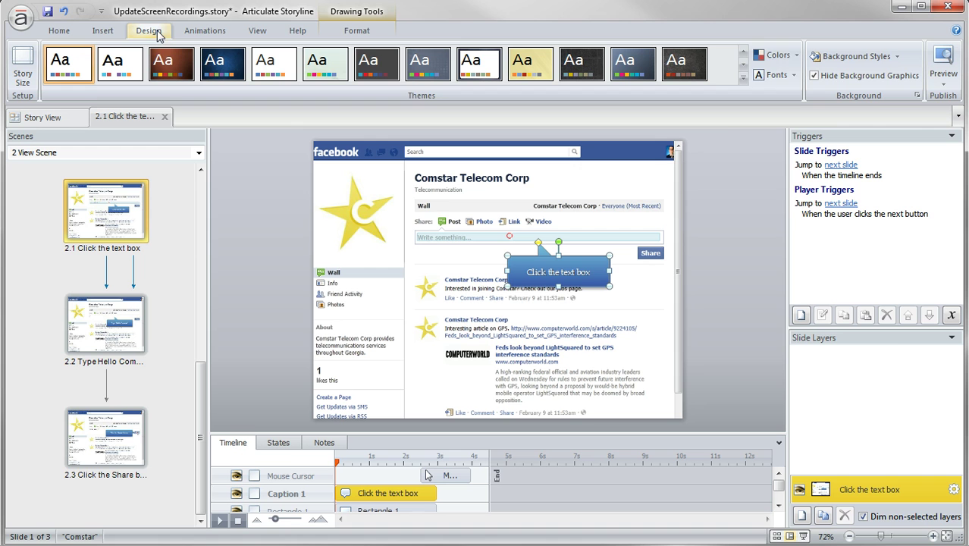
left_click(791, 58)
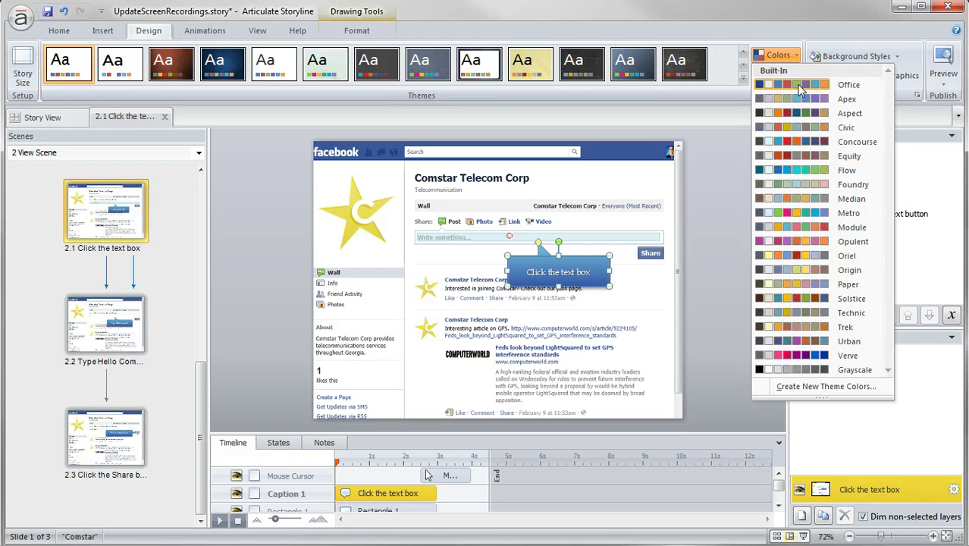
left_click(799, 98)
left_click(790, 57)
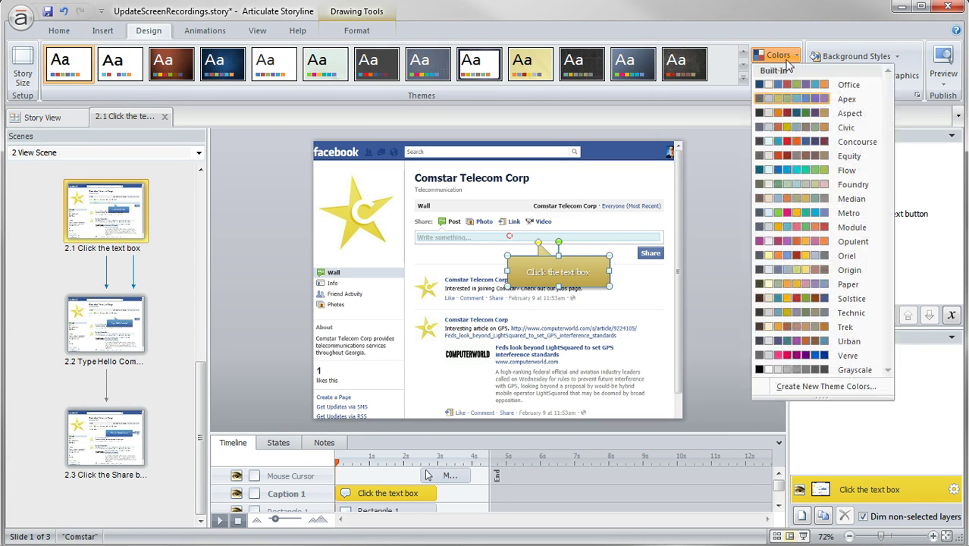
left_click(794, 116)
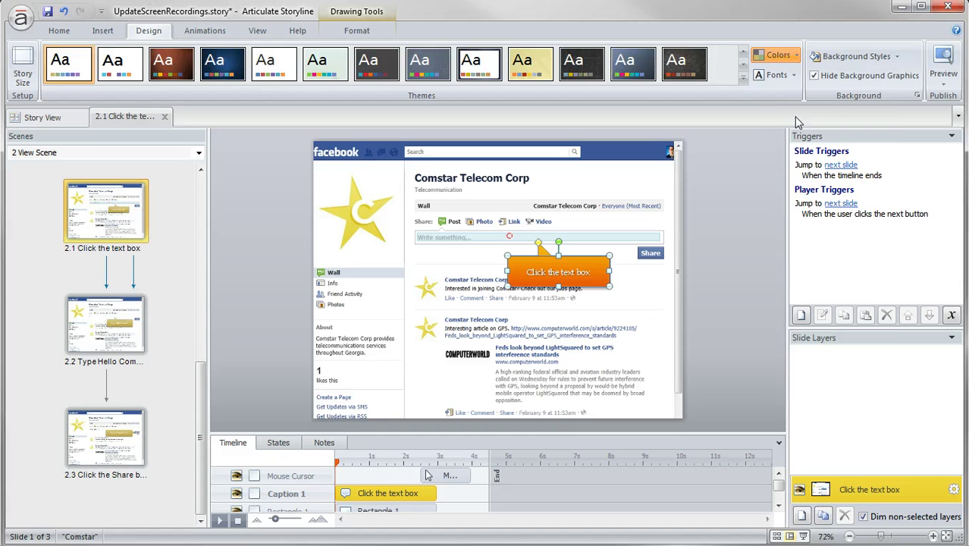
- Try a red and another scheme, then restore the original blue Office colours
left_click(788, 56)
left_click(796, 120)
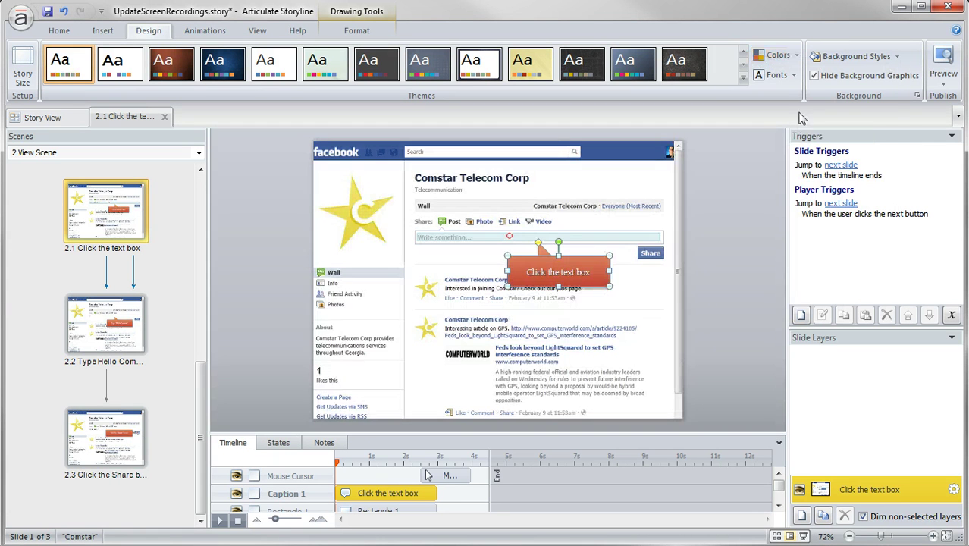
left_click(786, 59)
left_click(789, 87)
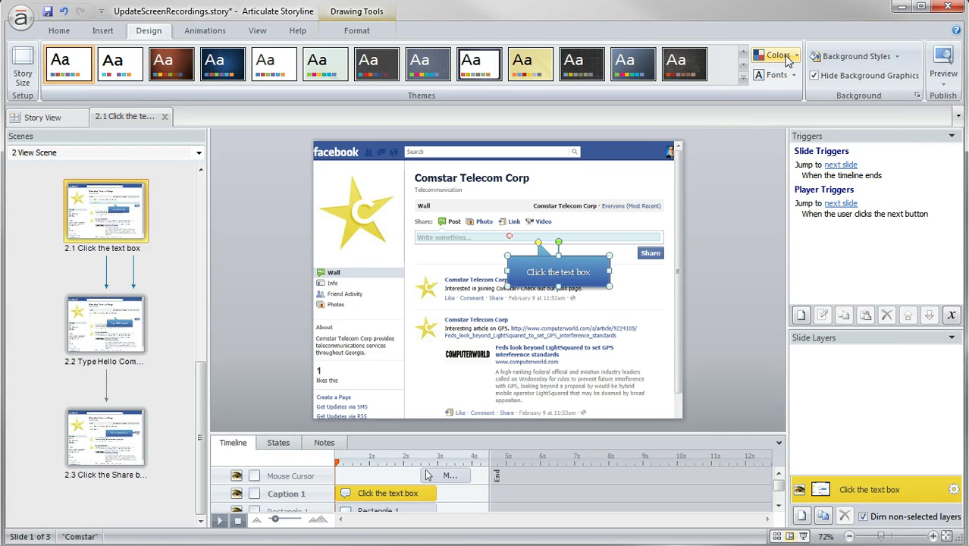
left_click(787, 61)
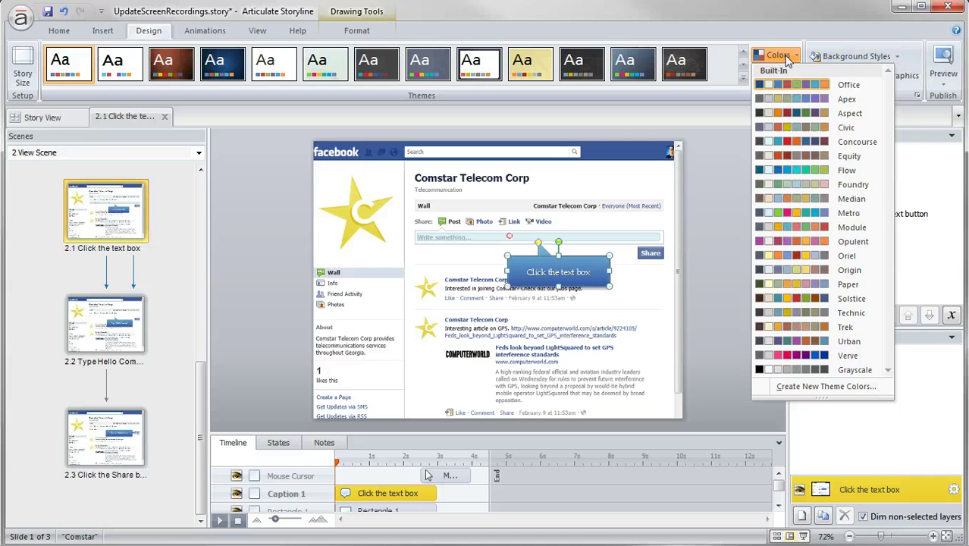
- Define theme colours 'My New Colors' with red Accent 1 and light grey Light 1 text
left_click(807, 386)
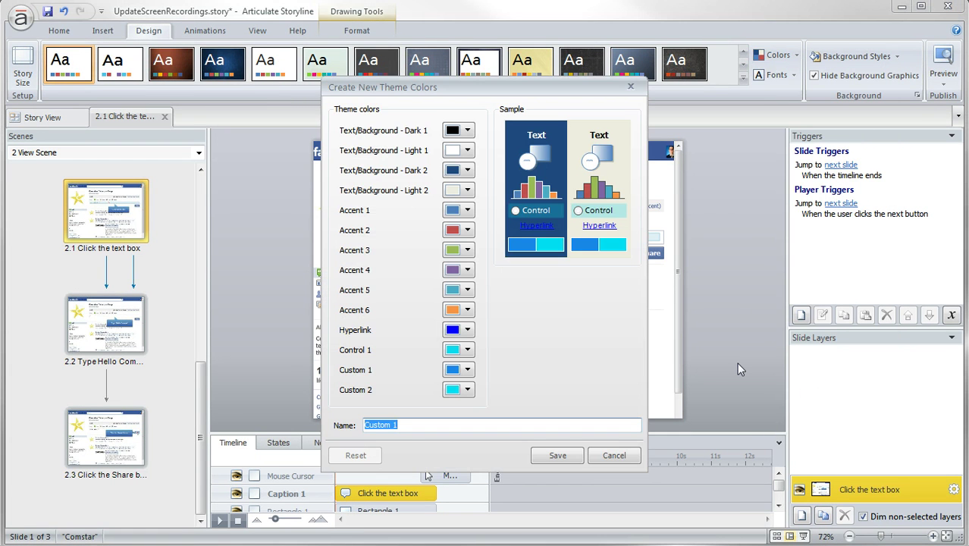
type("My")
type(" New Colors")
left_click(468, 211)
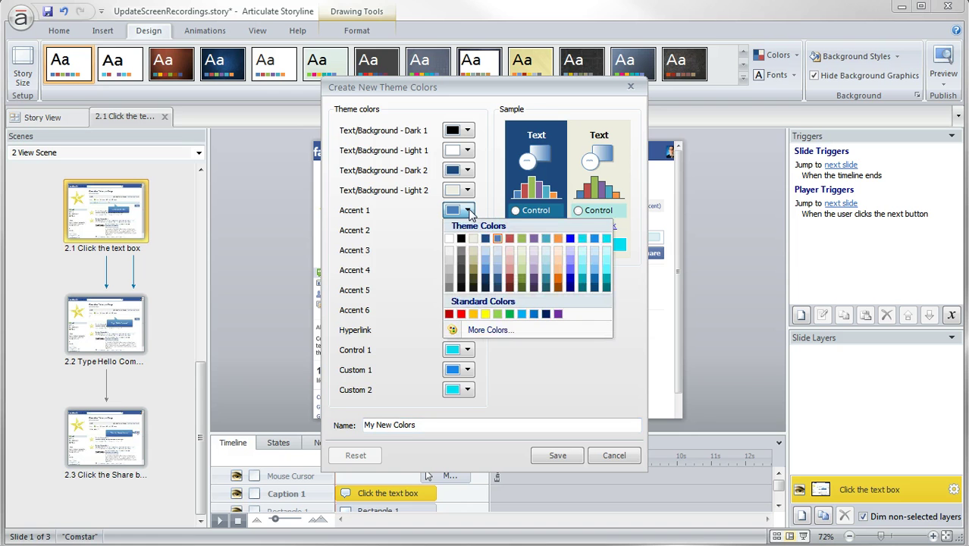
left_click(460, 315)
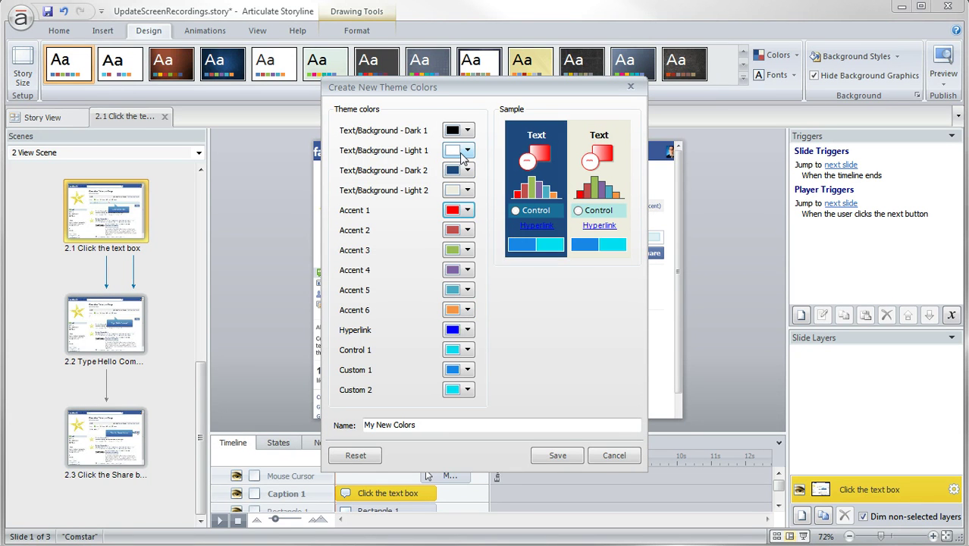
left_click(467, 151)
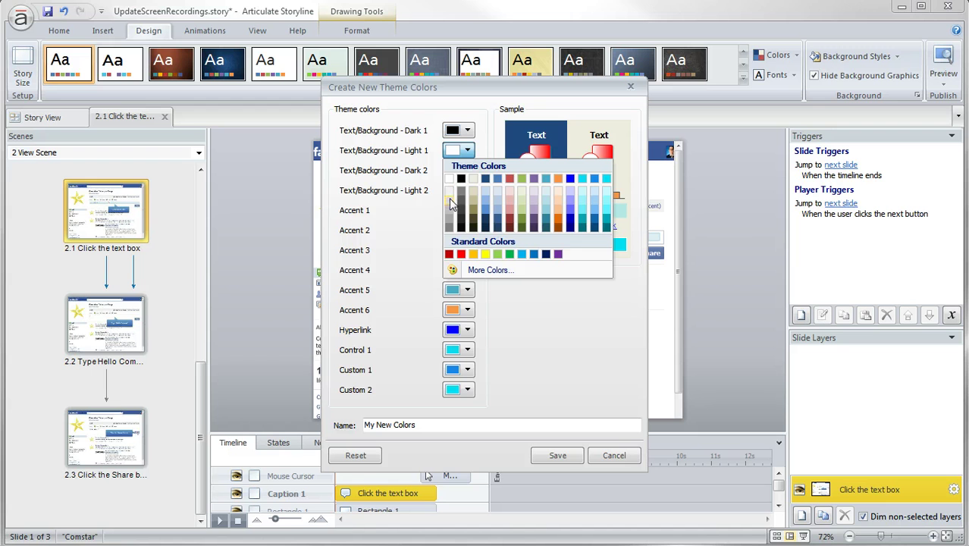
left_click(449, 200)
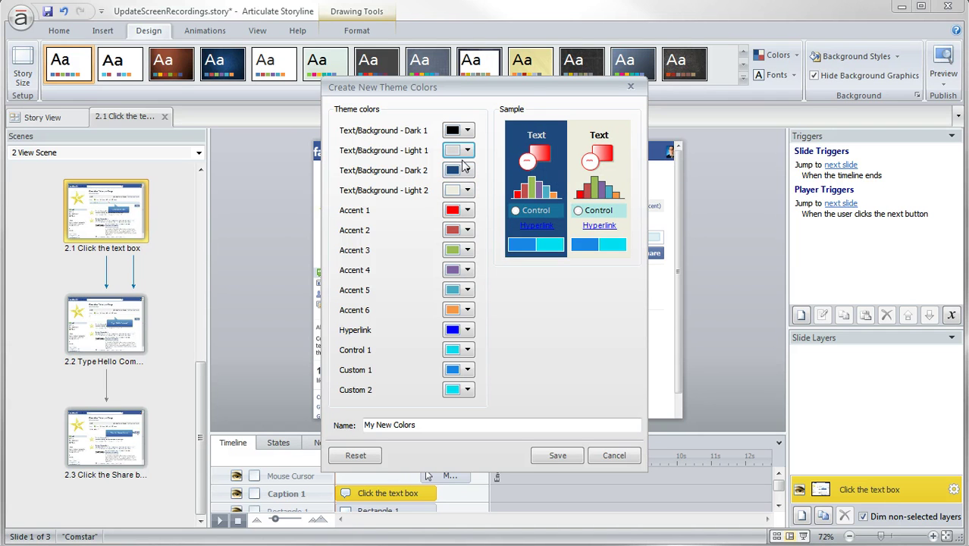
- Save the My New Colors scheme and check the red callouts on slides 2.2 and 2.3
left_click(557, 457)
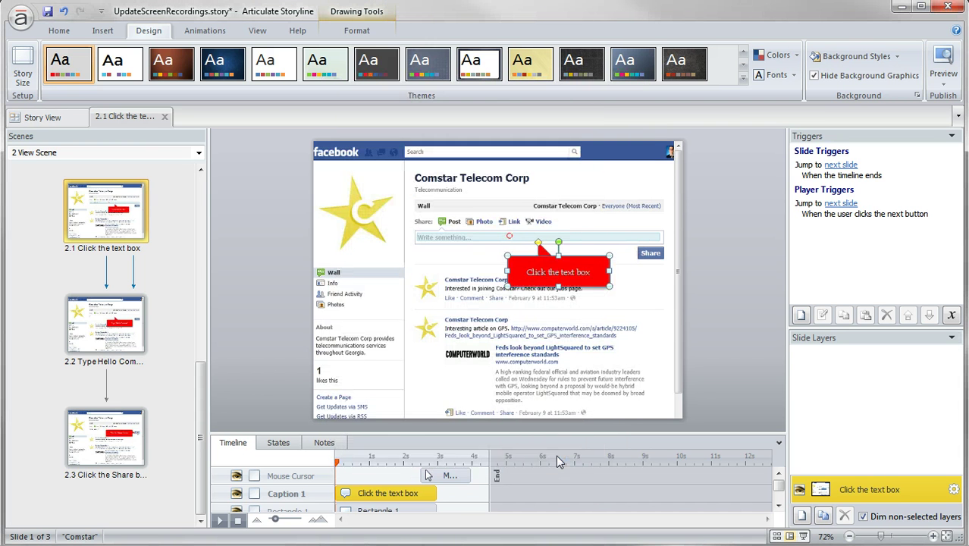
left_click(137, 339)
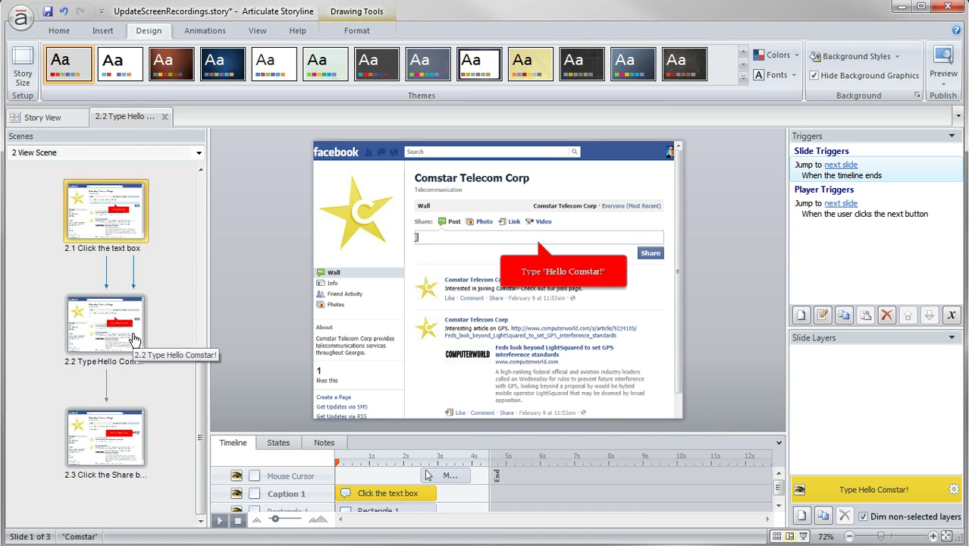
left_click(122, 438)
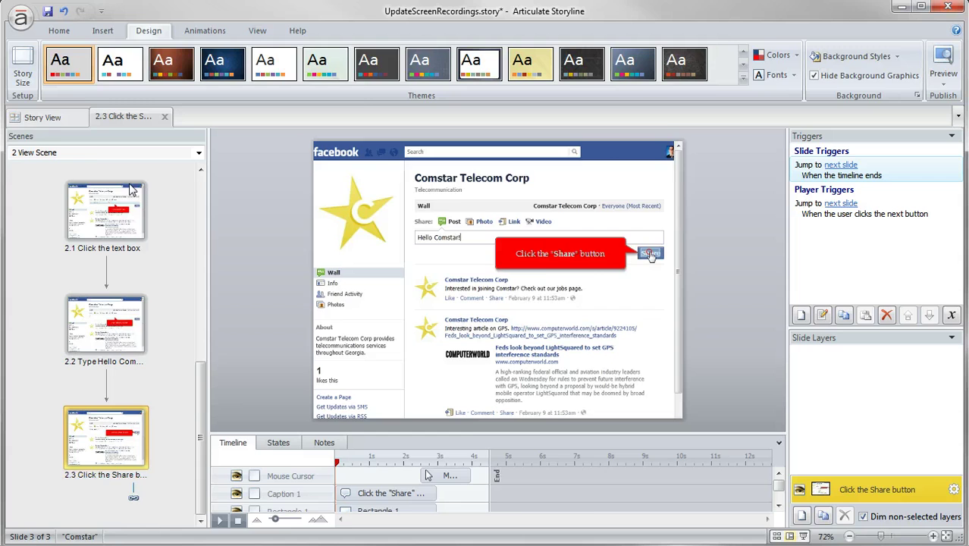
- Open slide 2.1 from Story View and select its red callout's text
left_click(66, 118)
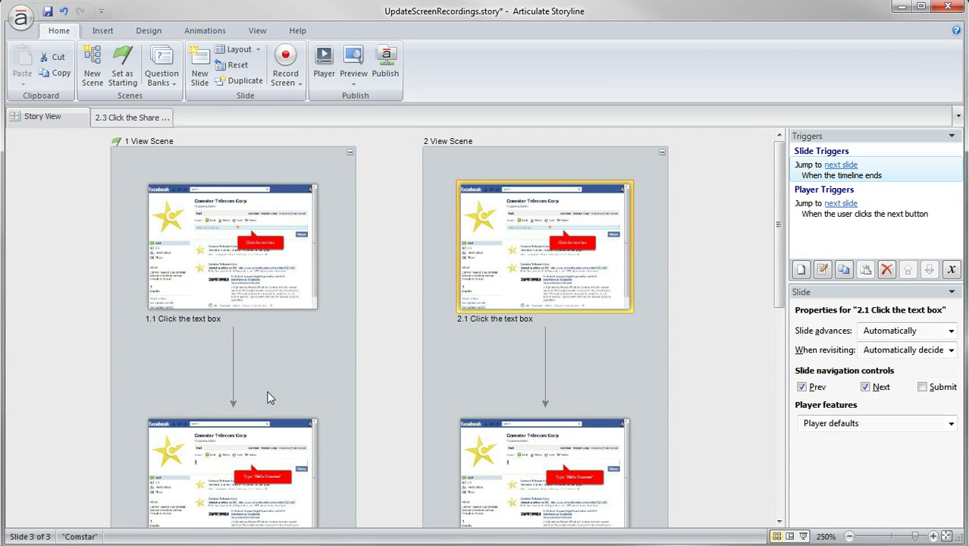
double_click(504, 271)
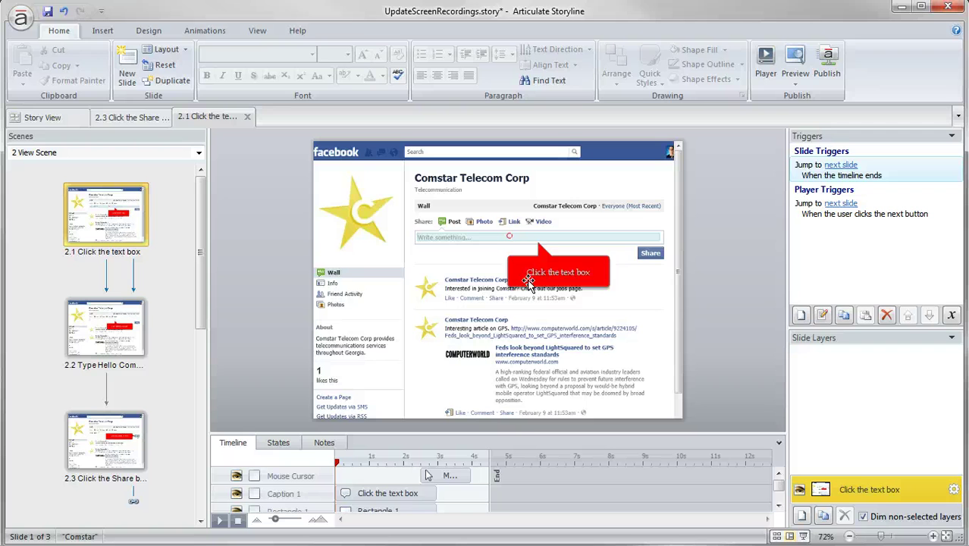
left_click(538, 273)
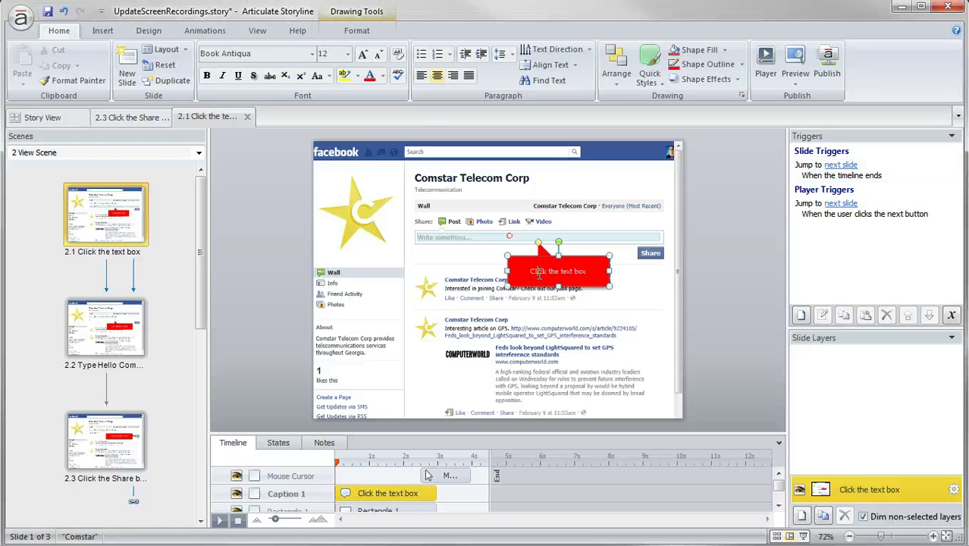
left_click(570, 261)
left_click(149, 30)
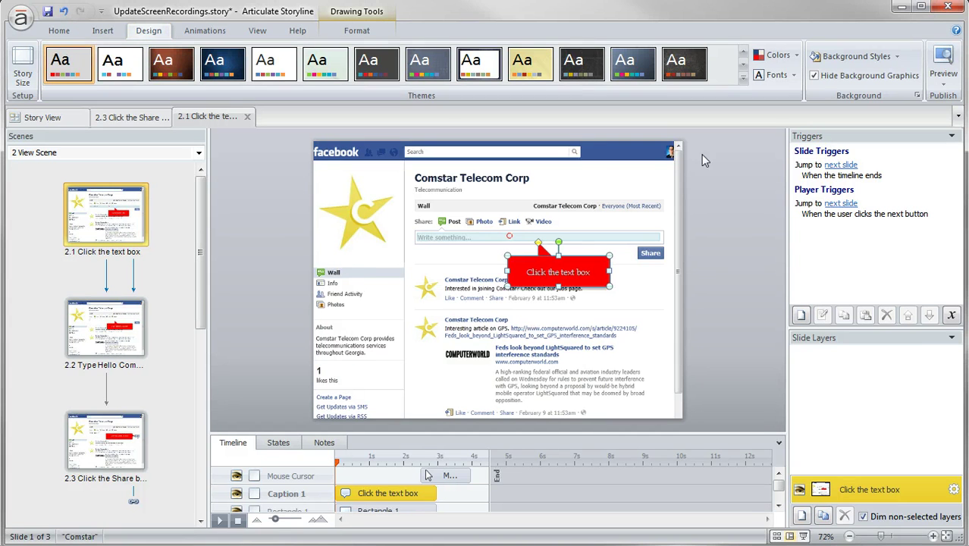
- Name a new theme font set 'My New Fonts' with Boston Traffic body text and Lucida Sans headings
left_click(793, 79)
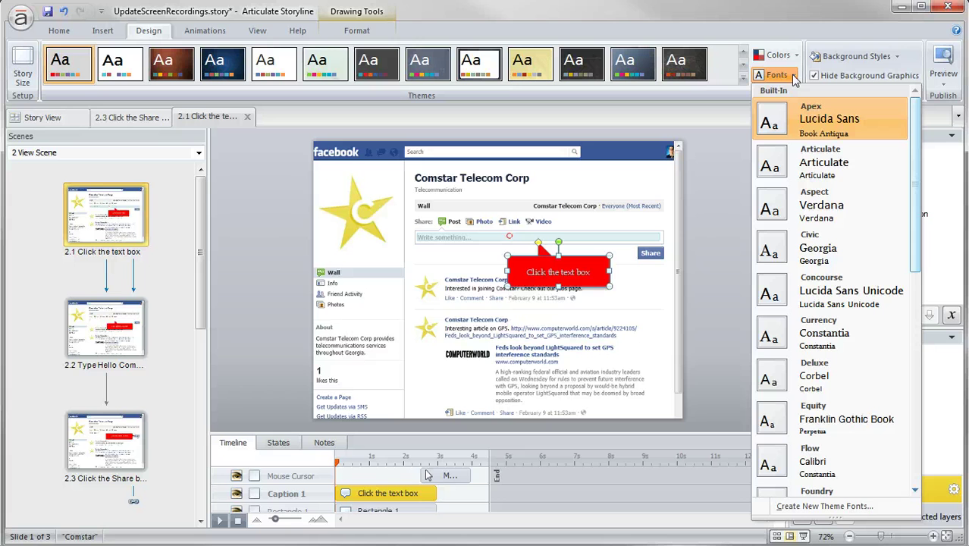
left_click(822, 514)
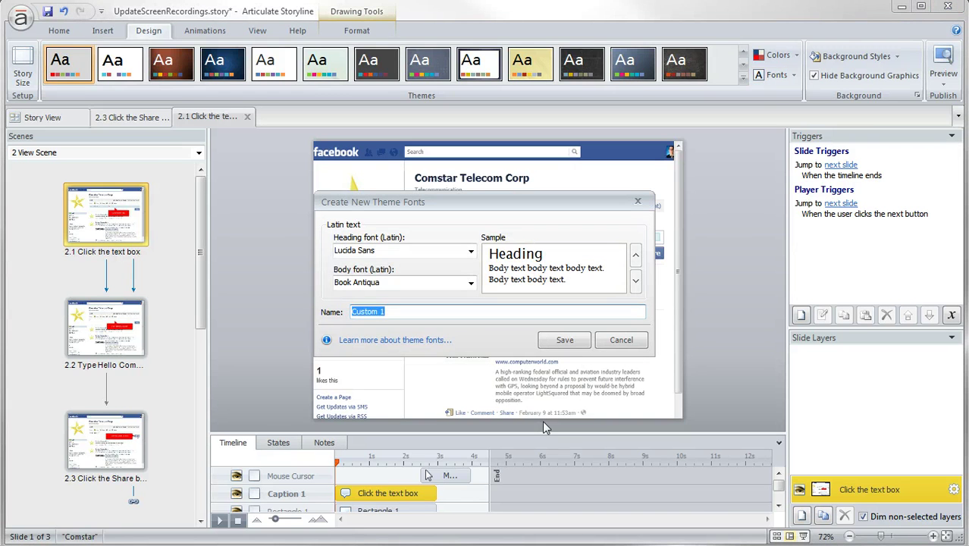
type("My New Fo")
type("nts")
left_click(471, 283)
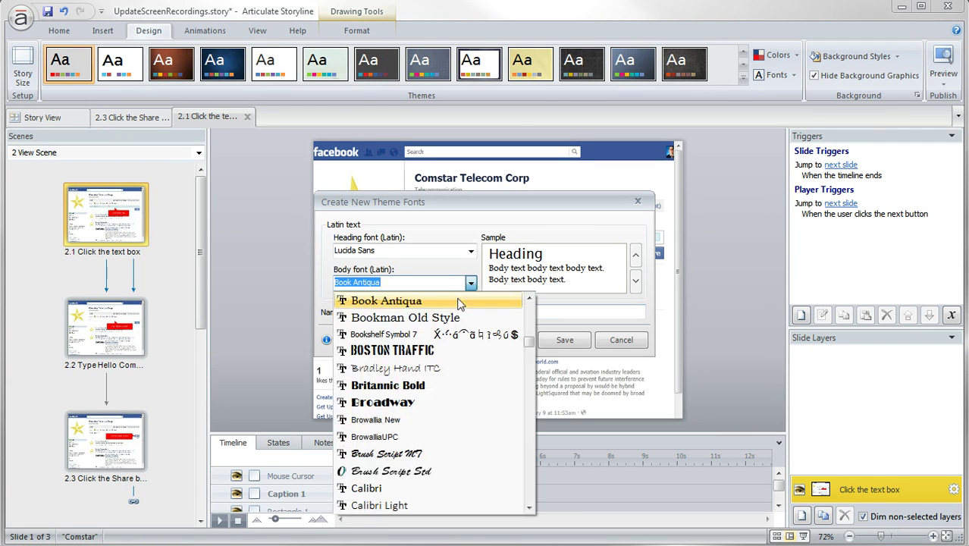
left_click(434, 351)
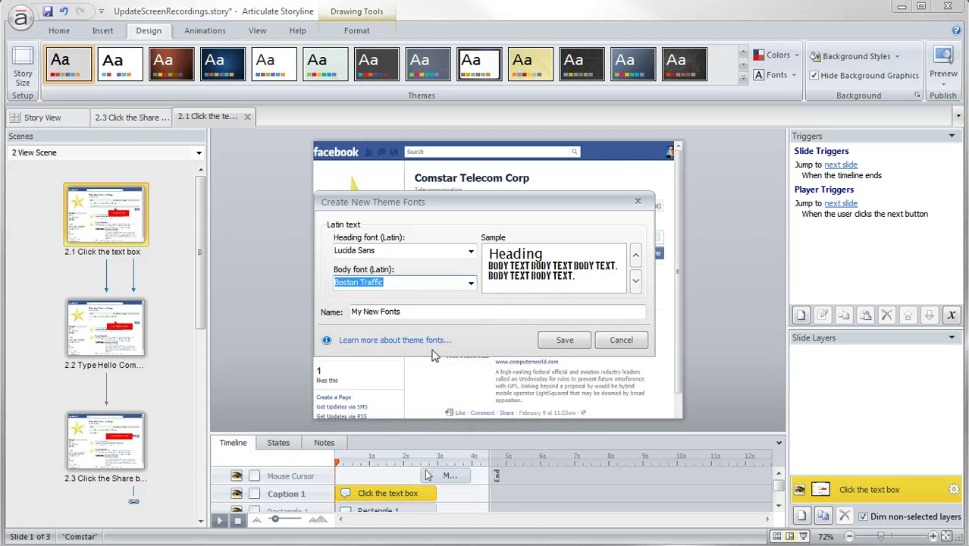
- Save My New Fonts and review the Boston Traffic callouts on slides 2.2 and 2.3
left_click(561, 342)
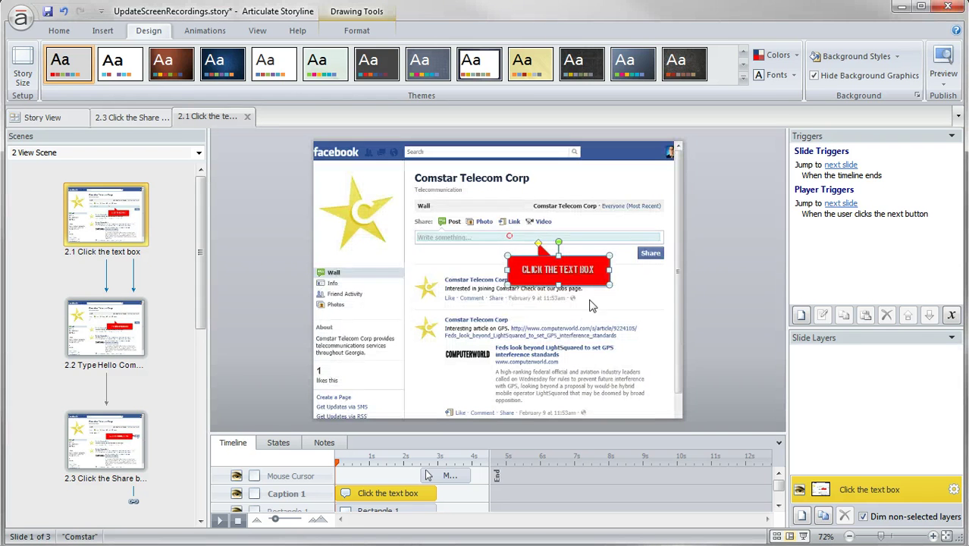
left_click(110, 323)
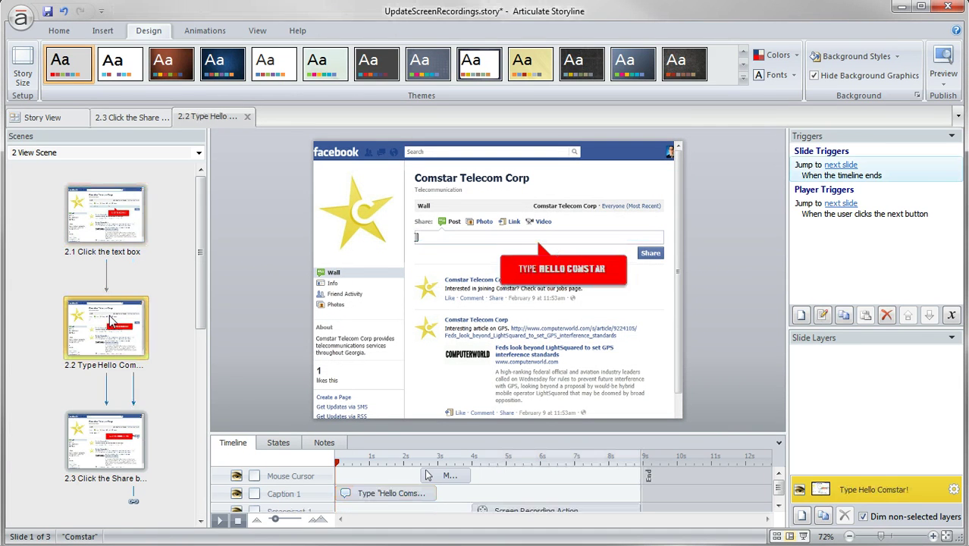
left_click(110, 432)
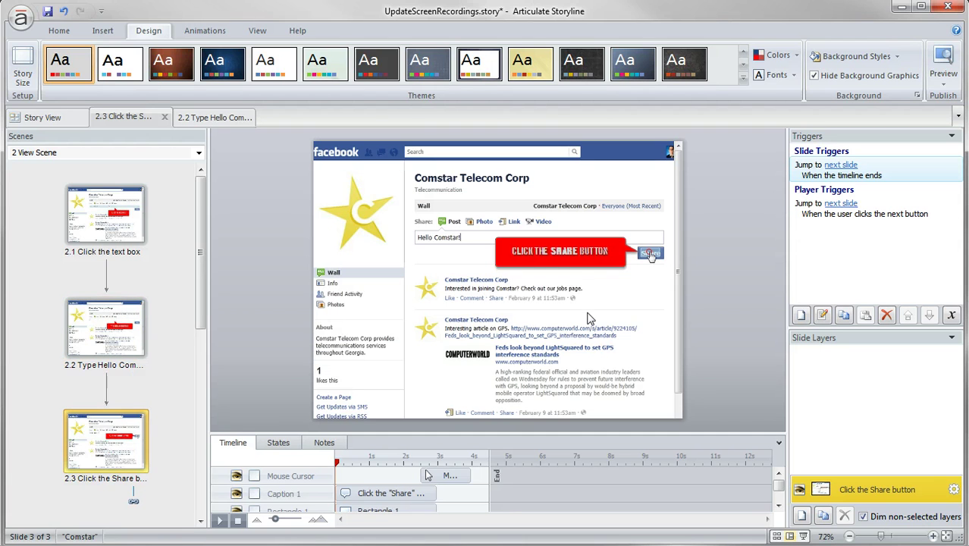